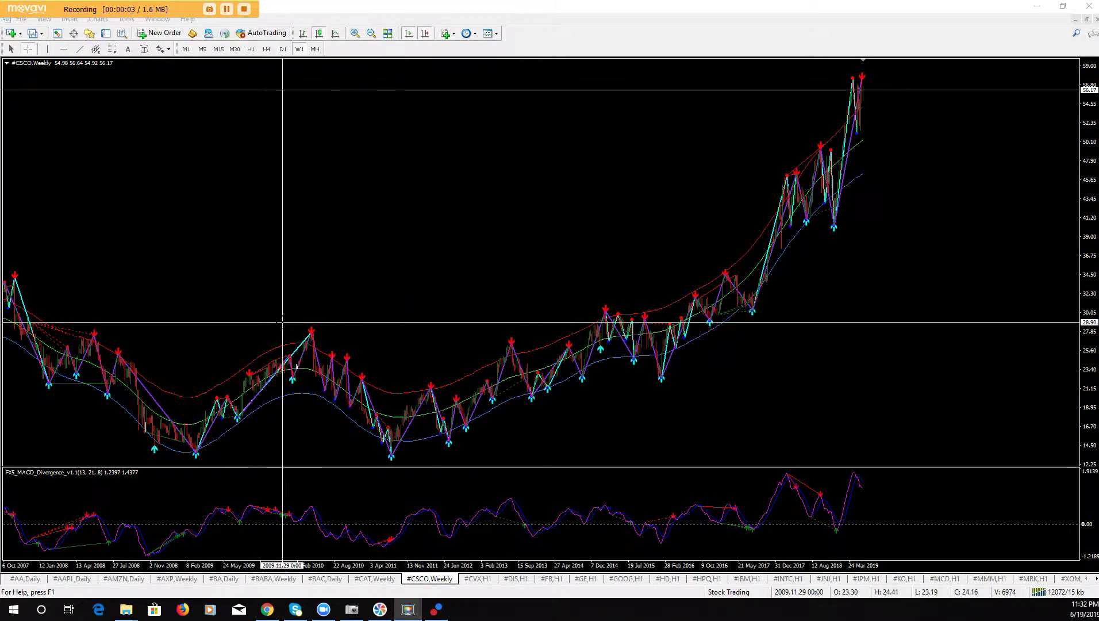
Draw horizontal lines at 34.06, about 30.5, and about 21.73 on the weekly chart
click(64, 49)
click(67, 283)
drag(67, 283, 44, 309)
click(64, 49)
click(43, 312)
click(64, 49)
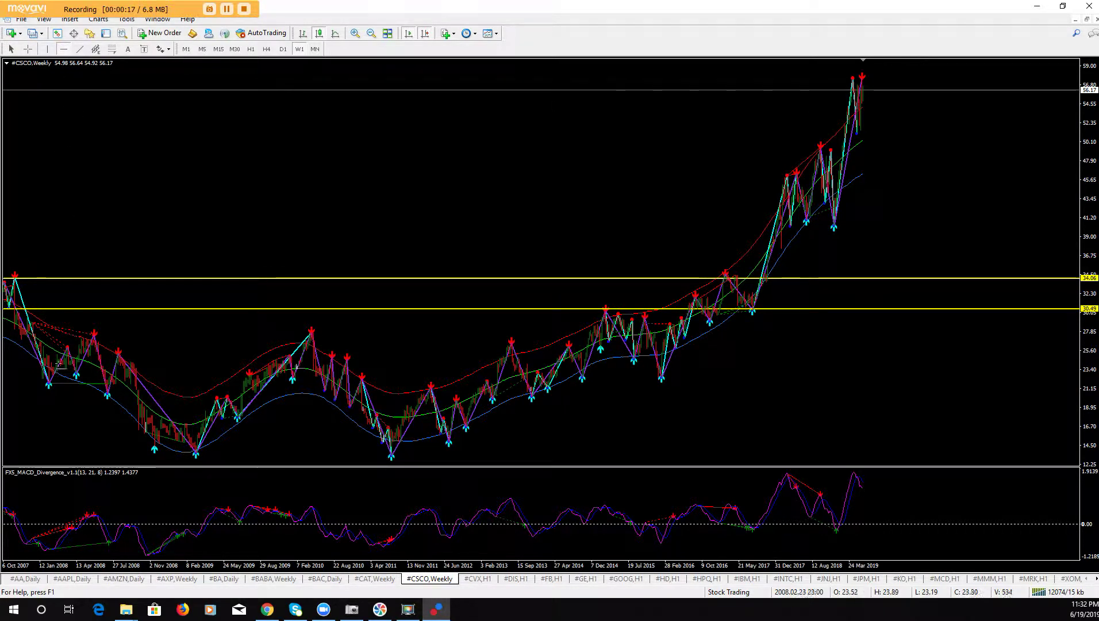
click(75, 380)
drag(75, 381, 75, 383)
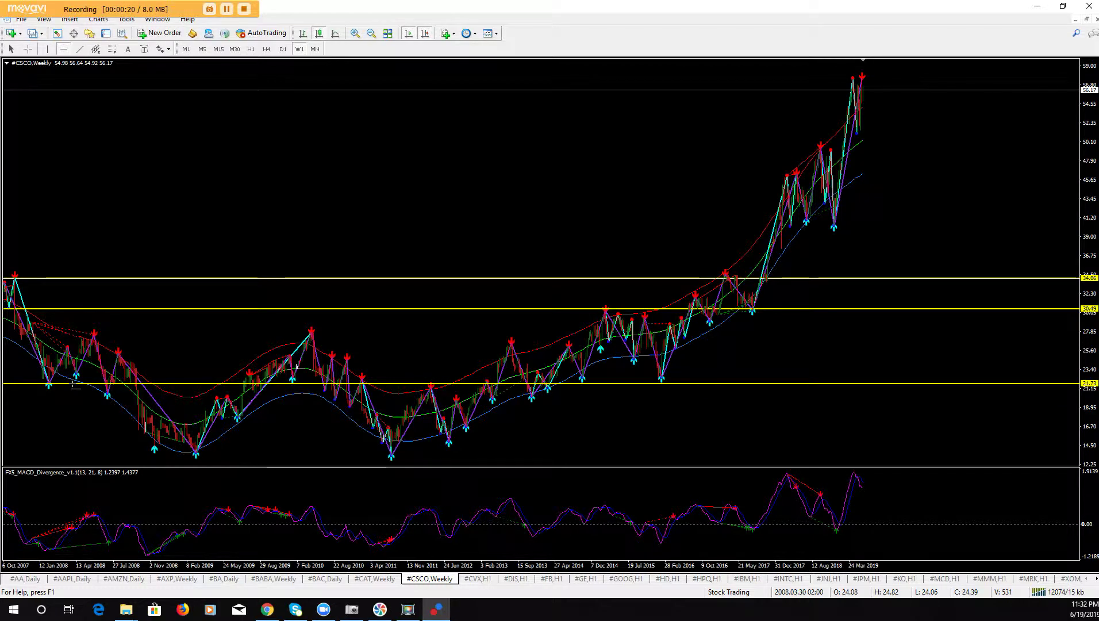
Add horizontal levels at 25.91, 27.46, and about 20.39
click(64, 49)
click(111, 351)
drag(111, 350, 112, 348)
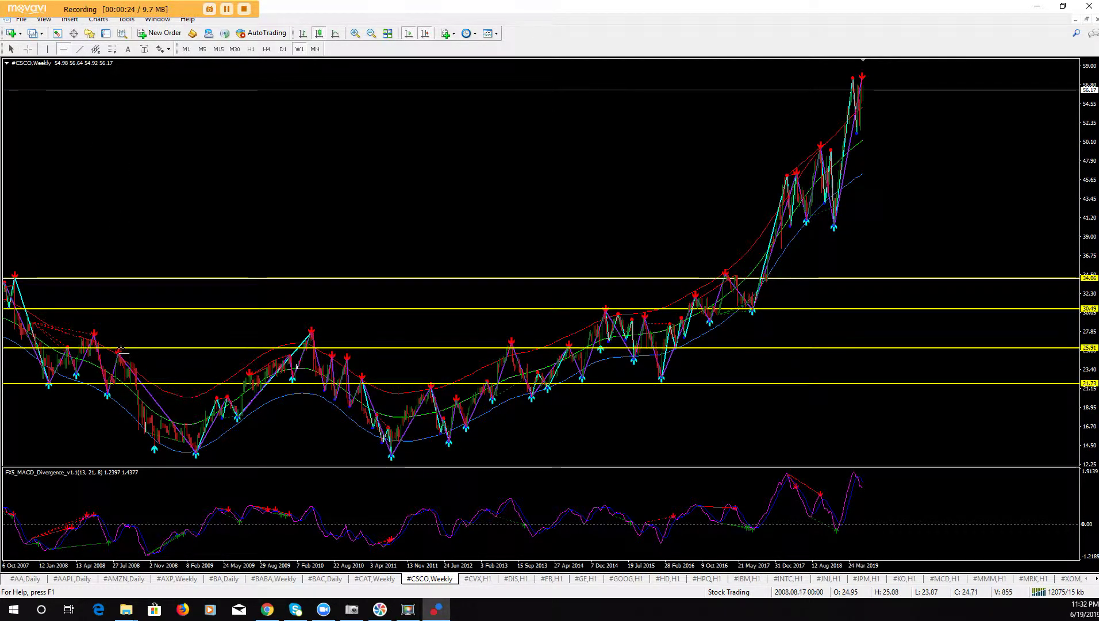
click(64, 50)
click(133, 334)
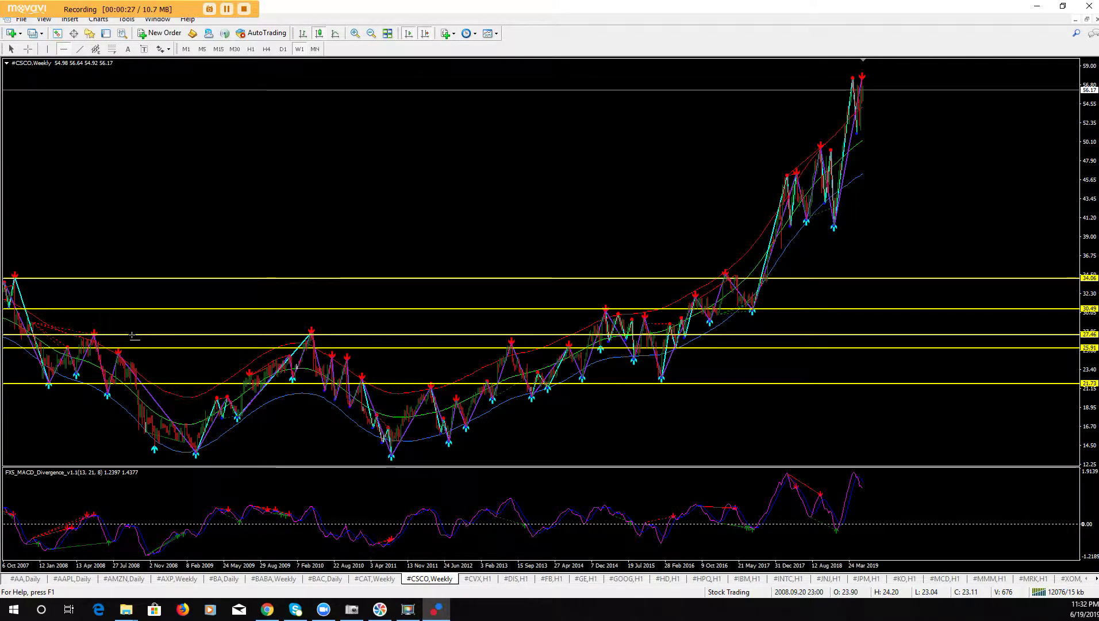
click(64, 50)
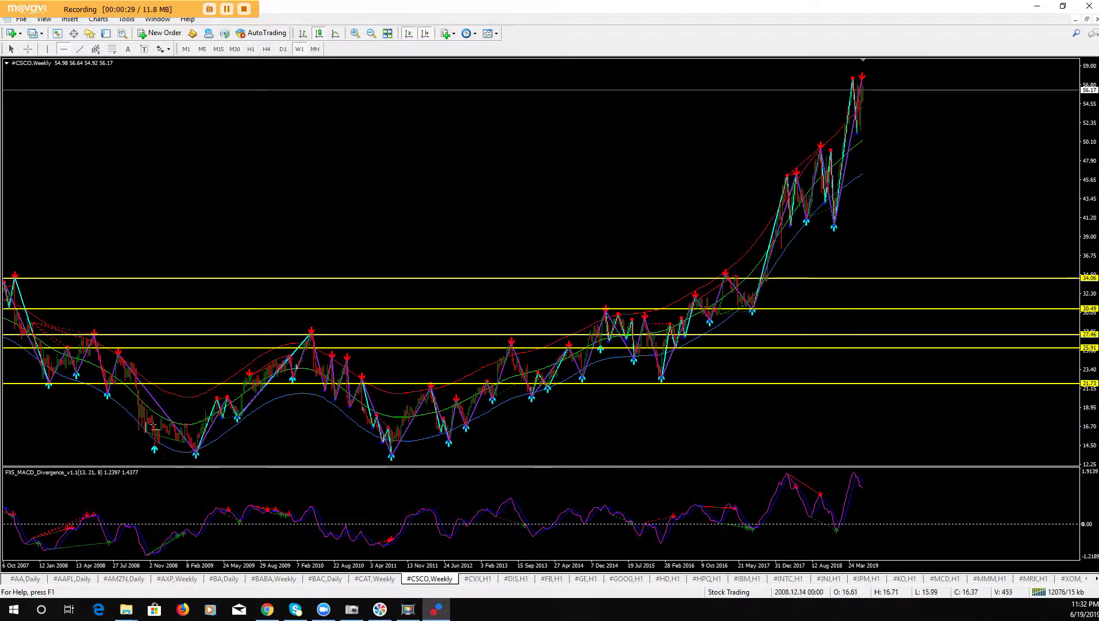
click(163, 389)
drag(163, 389, 166, 394)
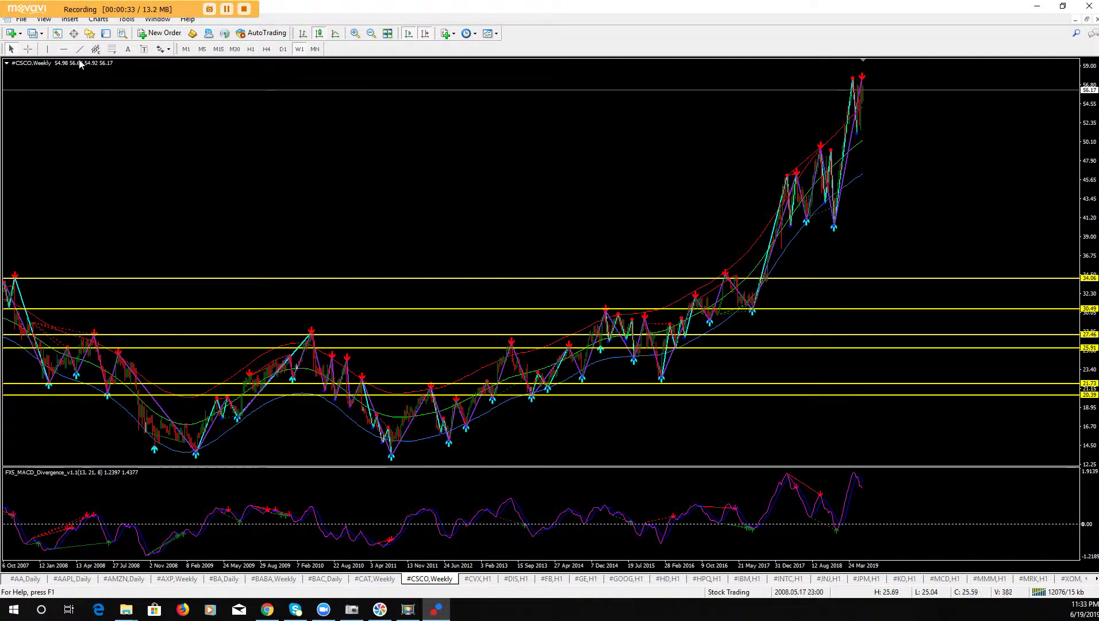
Add horizontal levels at 25.17, the 13.65 low, and 17.69
click(64, 49)
click(148, 361)
drag(147, 361, 149, 353)
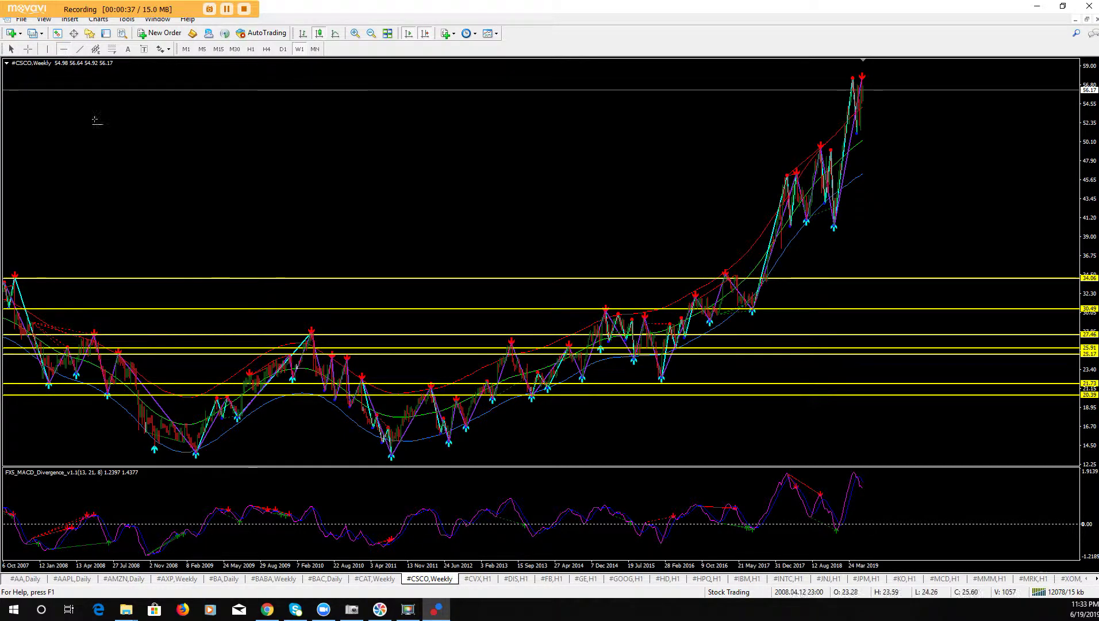
click(216, 452)
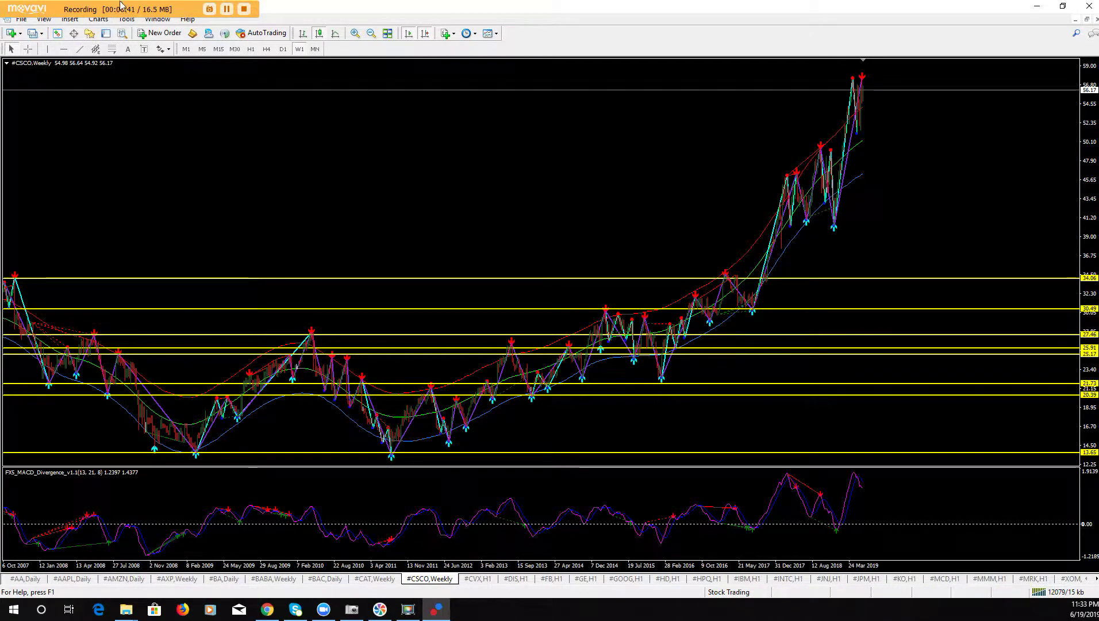
click(63, 49)
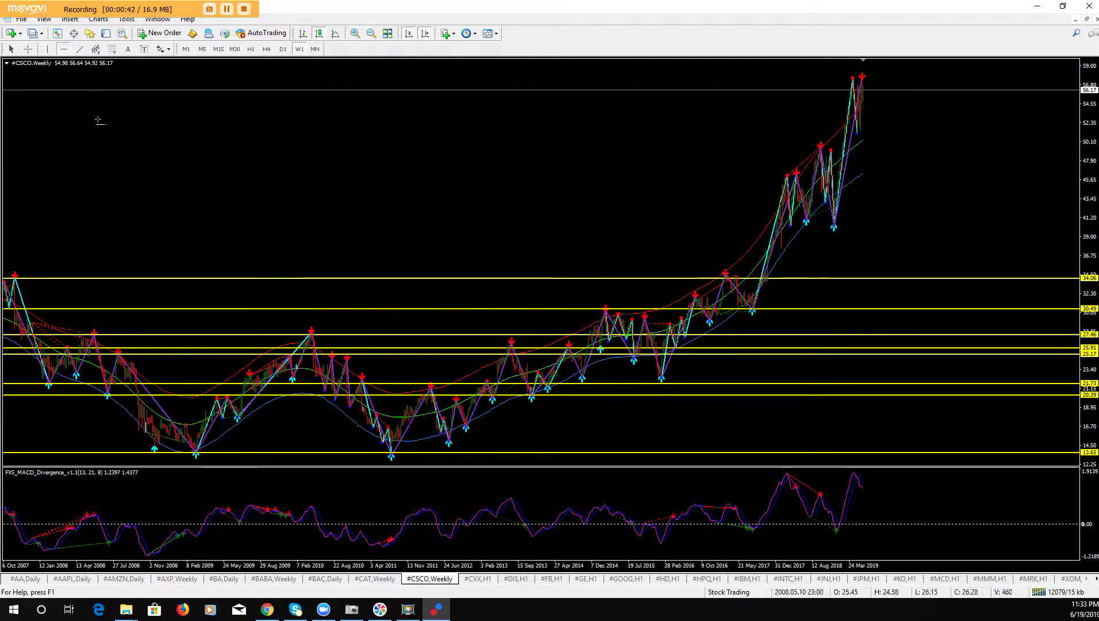
click(256, 418)
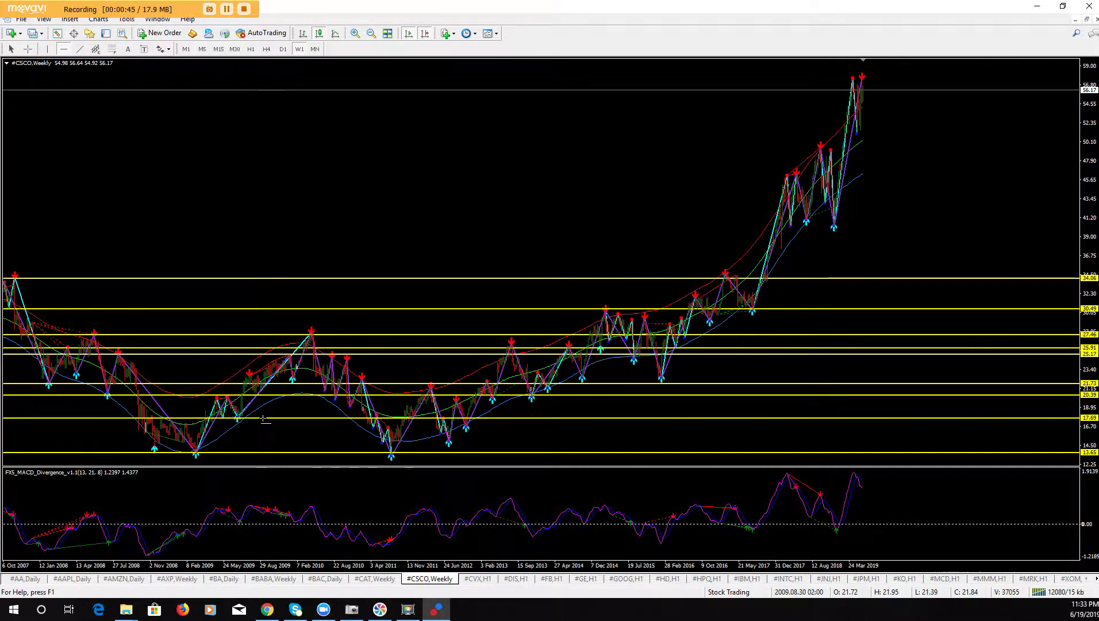
drag(262, 419, 262, 420)
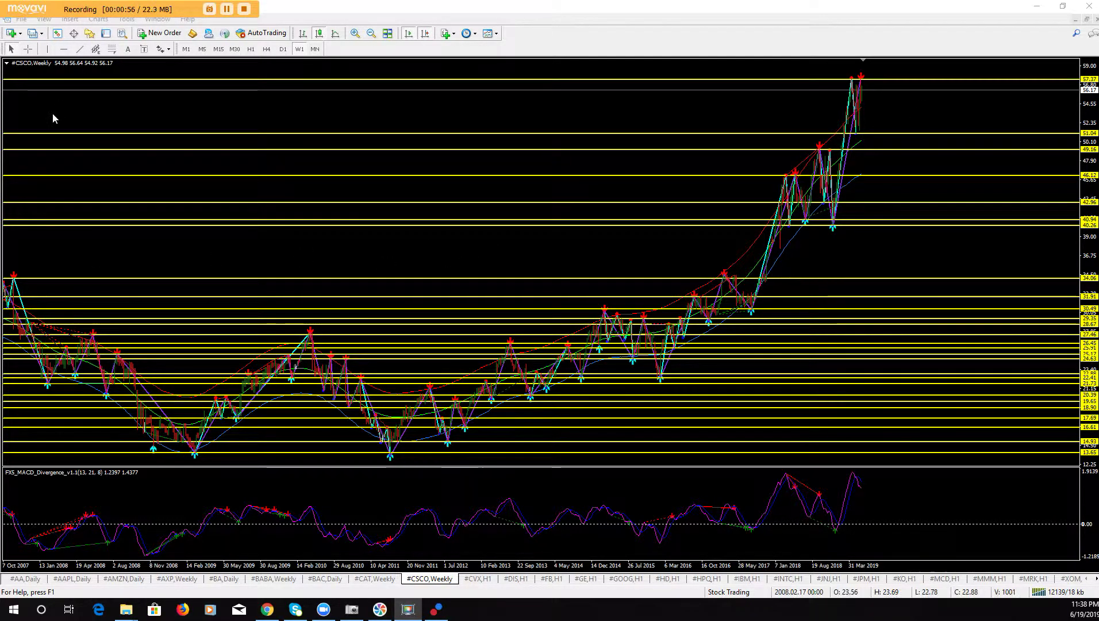
Scroll the weekly chart back to show the 2003–2017 price history
drag(53, 112, 423, 137)
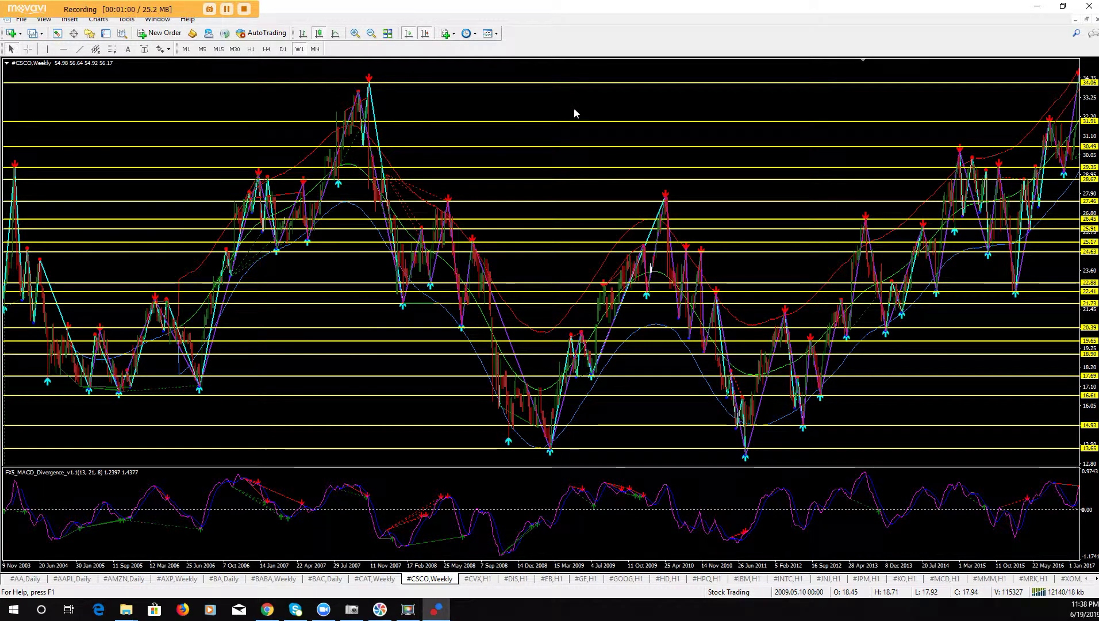
Place a level near the 2007 high around 33.5, then open the chart's Indicators List
click(64, 48)
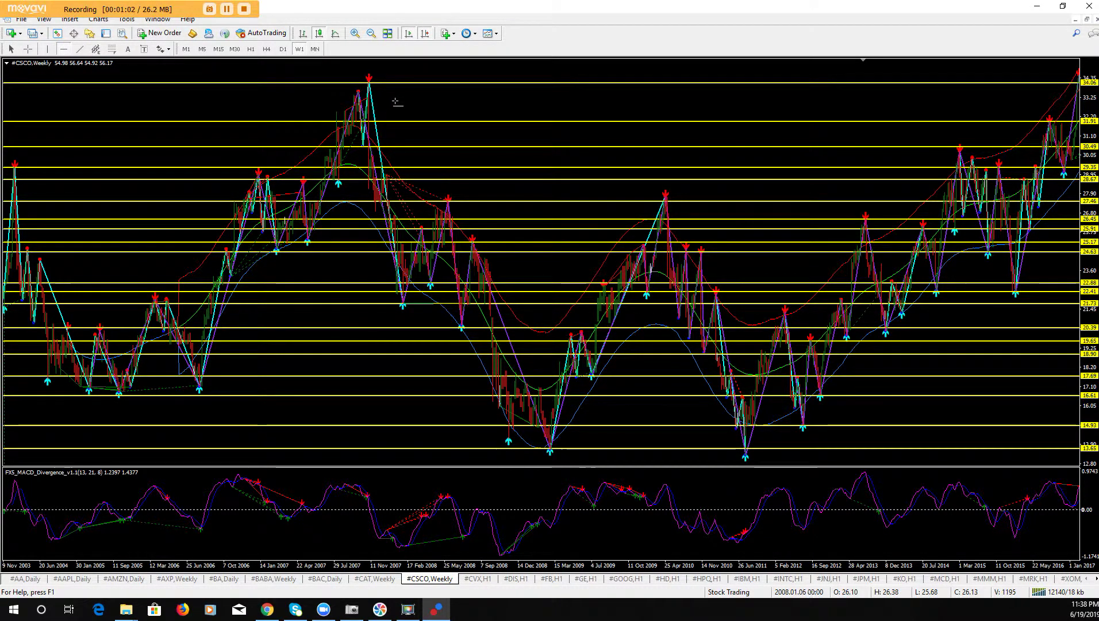
drag(397, 102, 416, 91)
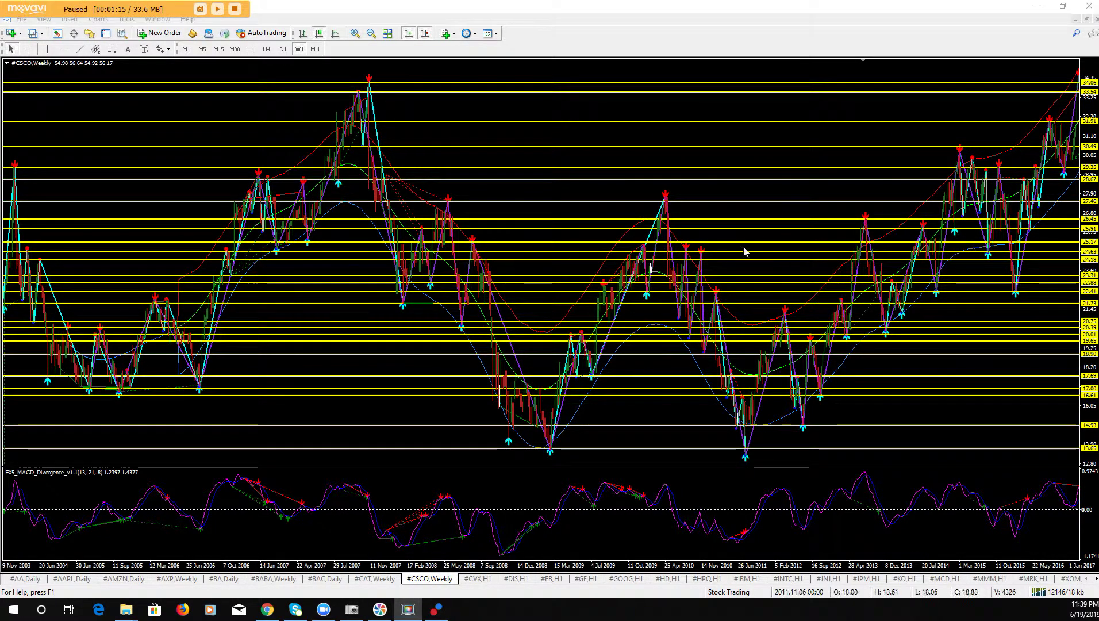
right_click(470, 105)
click(524, 172)
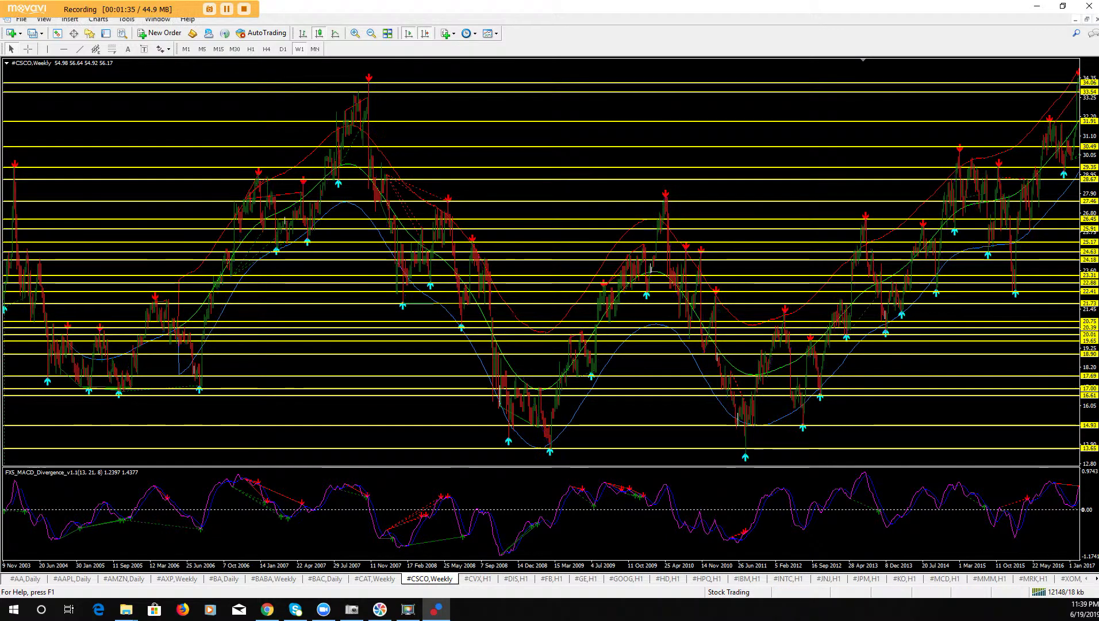
Switch CSCO to the D1 timeframe and zoom in on roughly Dec 2017 to Jun 2019
click(284, 49)
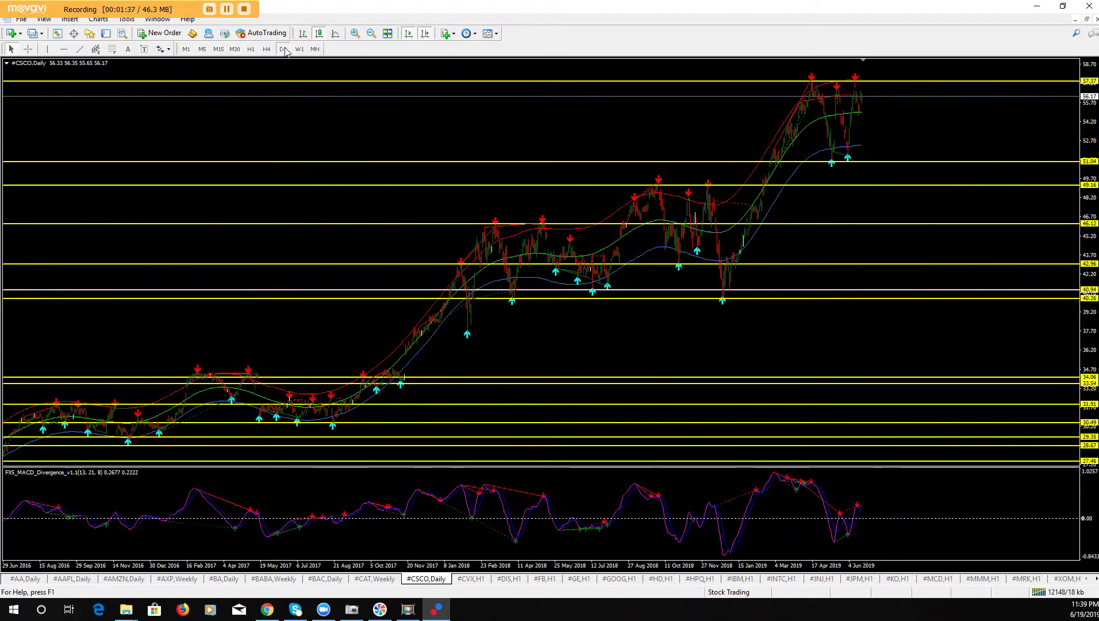
click(354, 34)
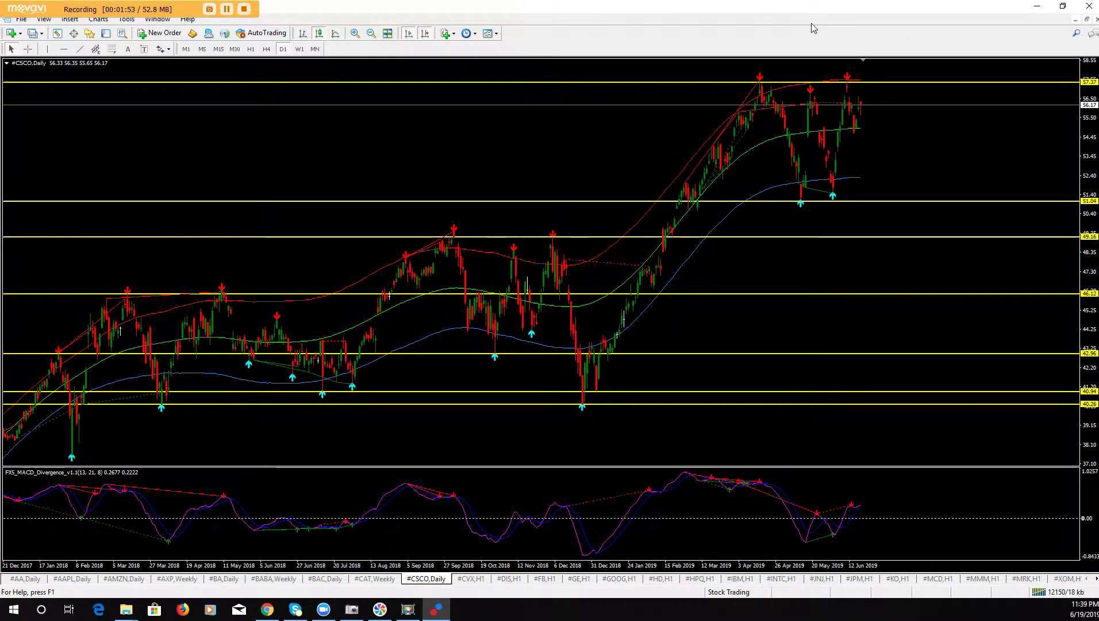
scroll(817, 159, up, 1)
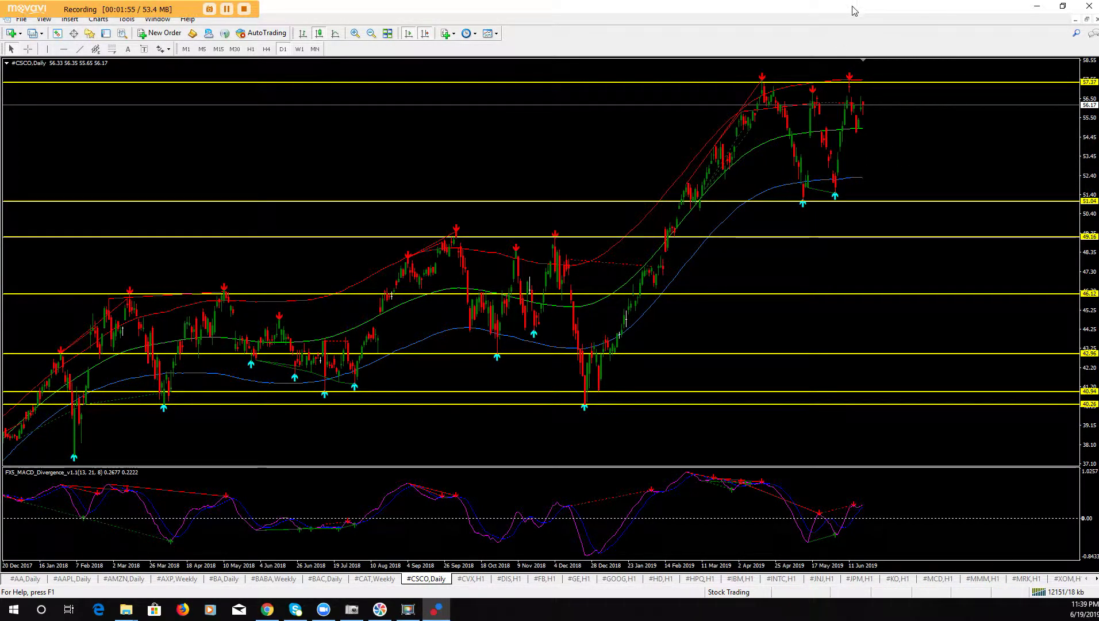
Move the MetaTrader window left to reveal the 'Break out Pull back Continuation trade' chart
drag(854, 12, 732, 17)
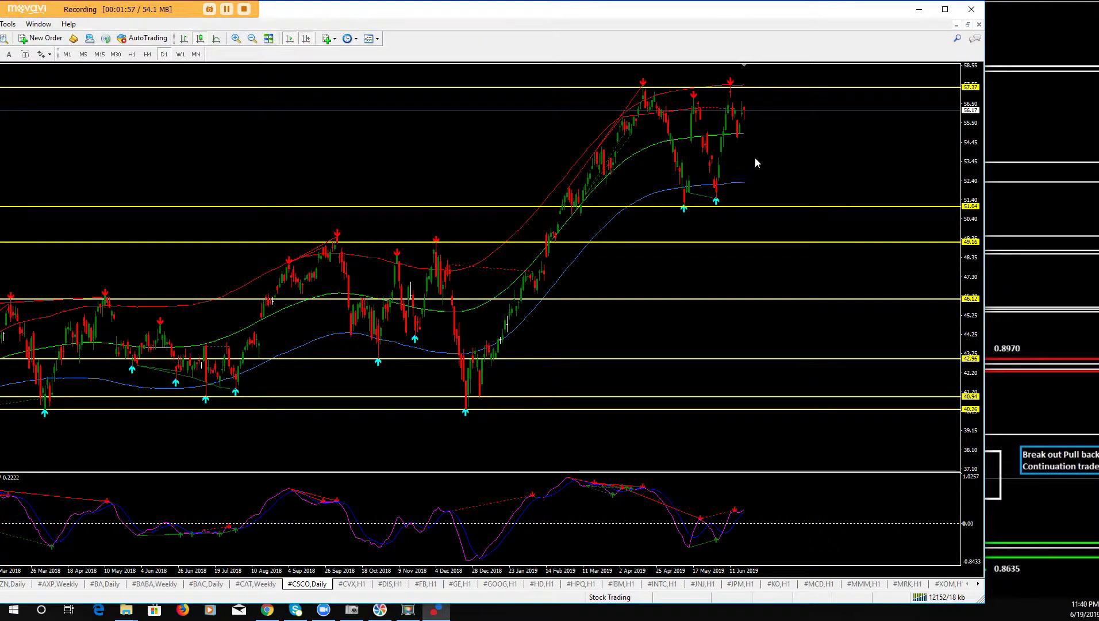